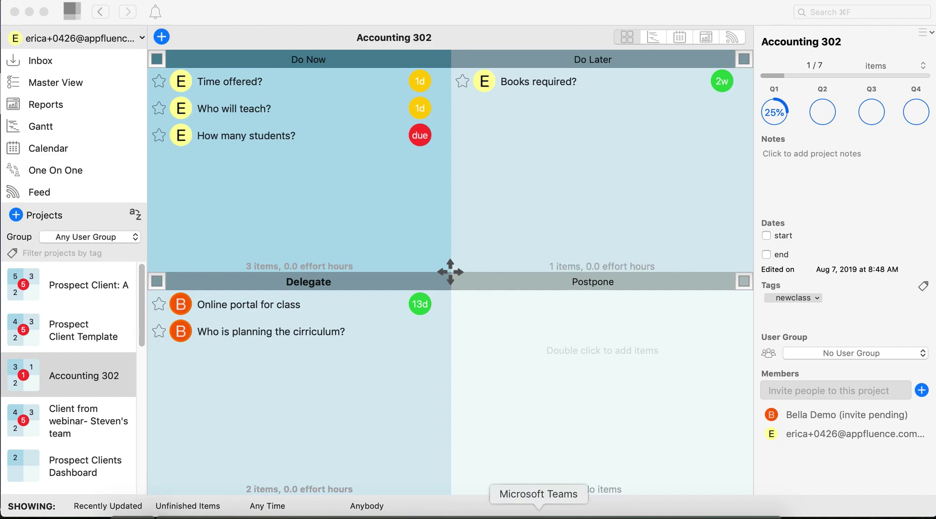
# Switch to Microsoft Teams to view the Accounting 302 project matrix in Priority Matrix
pyautogui.click(538, 516)
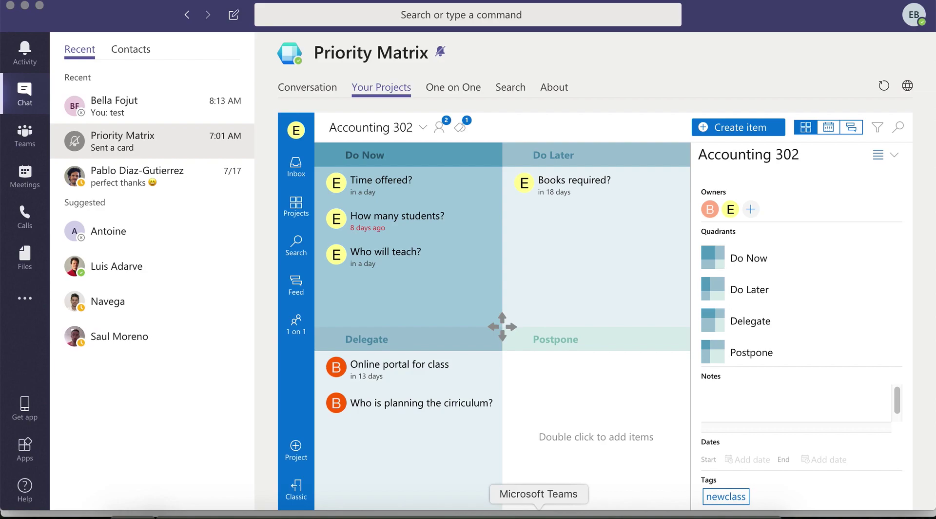
pyautogui.moveTo(518, 358)
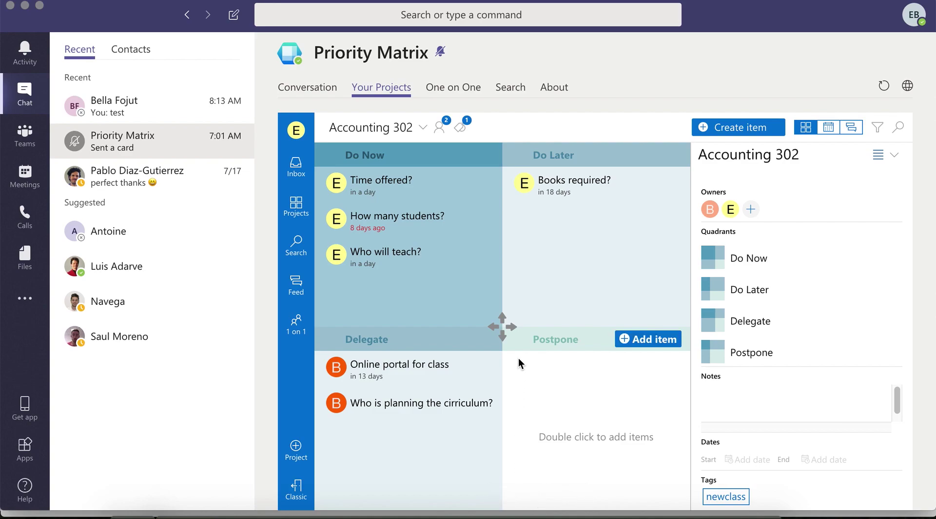
# List the items shared with the demo collaborator in One on One and open Security complaince 101's details
pyautogui.click(455, 93)
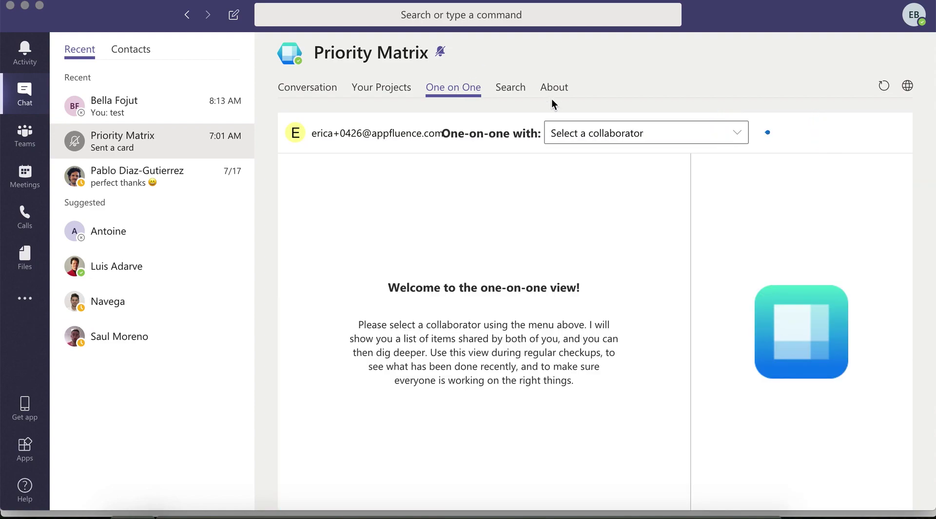
pyautogui.click(566, 125)
pyautogui.click(496, 184)
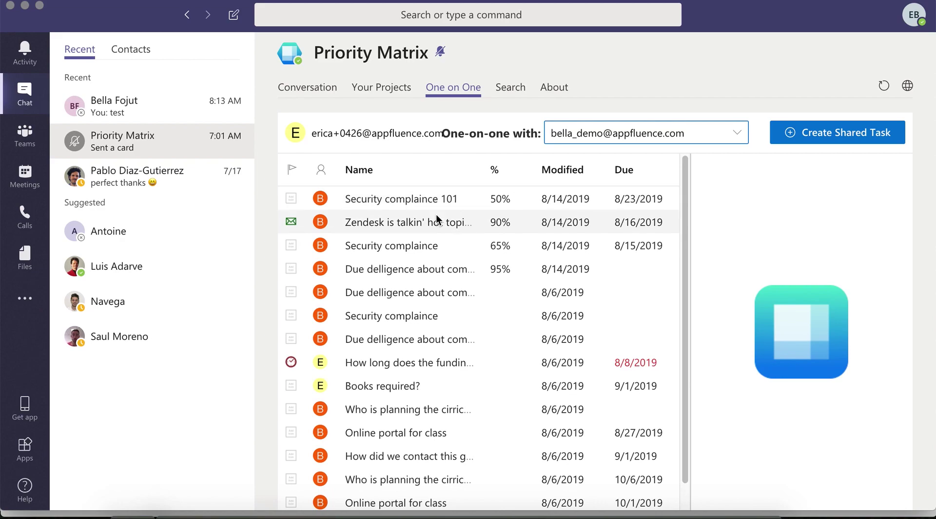
pyautogui.click(387, 203)
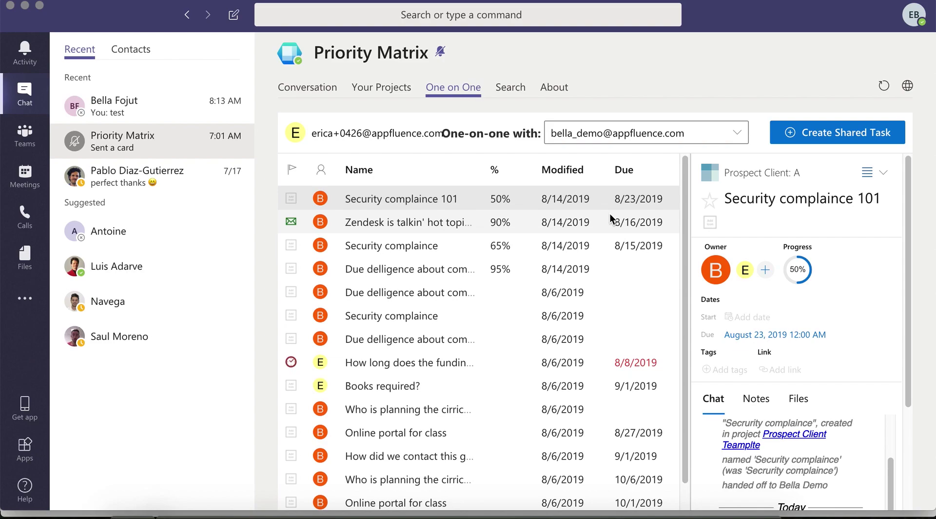
# Start a new shared task without creating it, then open the demo collaborator's direct chat
pyautogui.click(856, 140)
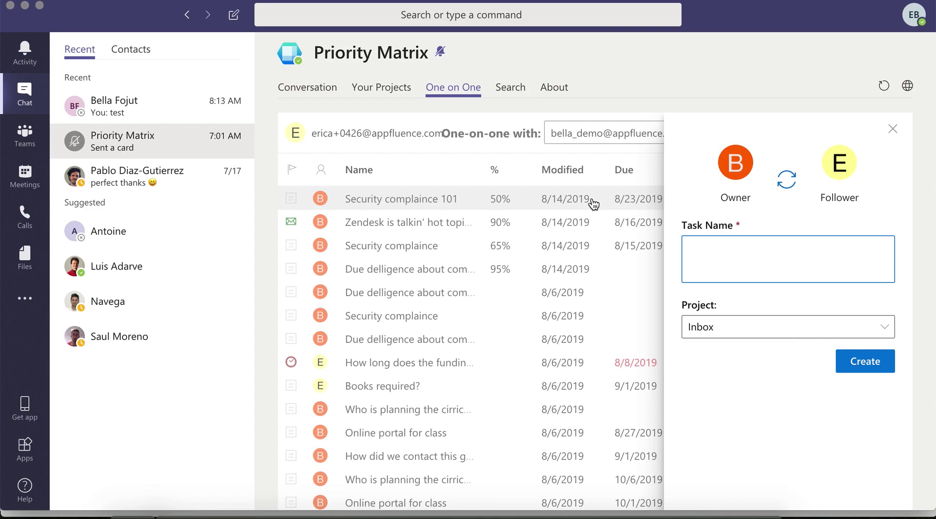
pyautogui.click(521, 203)
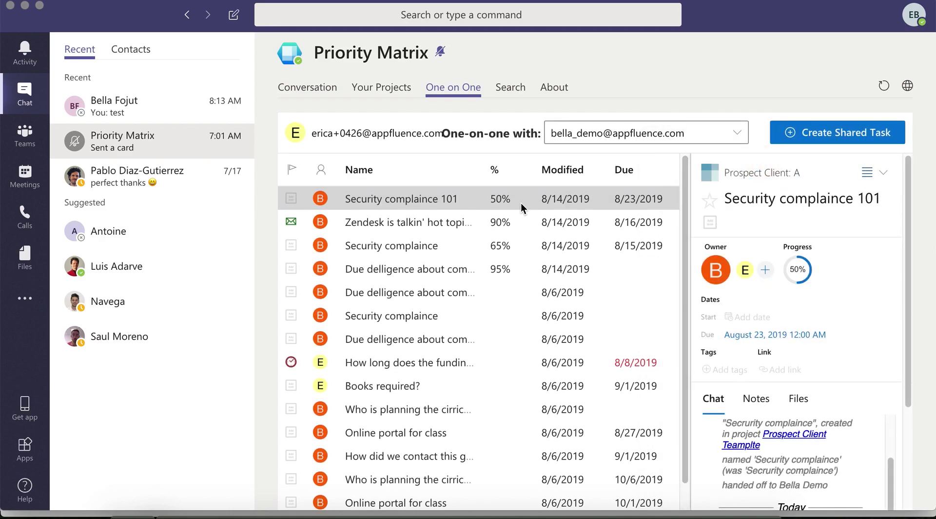
pyautogui.click(162, 120)
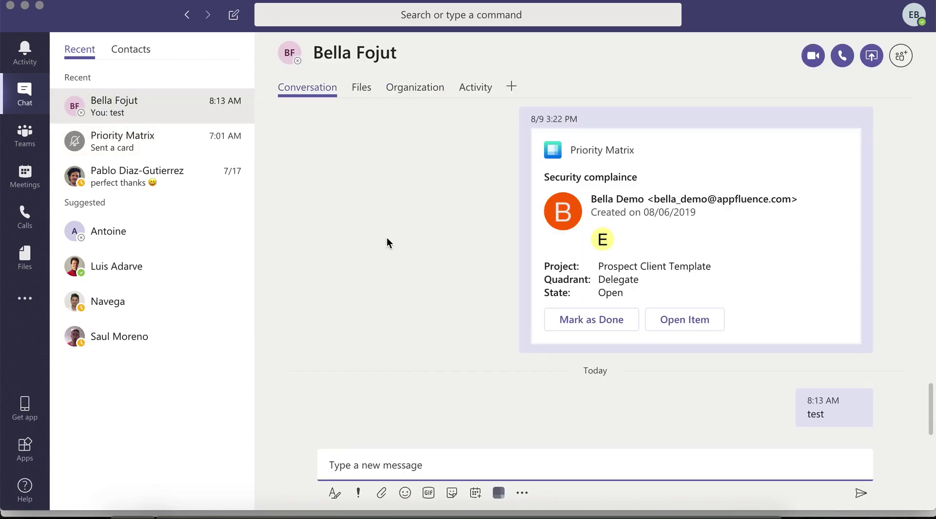
# Send the Online portal for class Priority Matrix card in the collaborator's chat
pyautogui.click(499, 492)
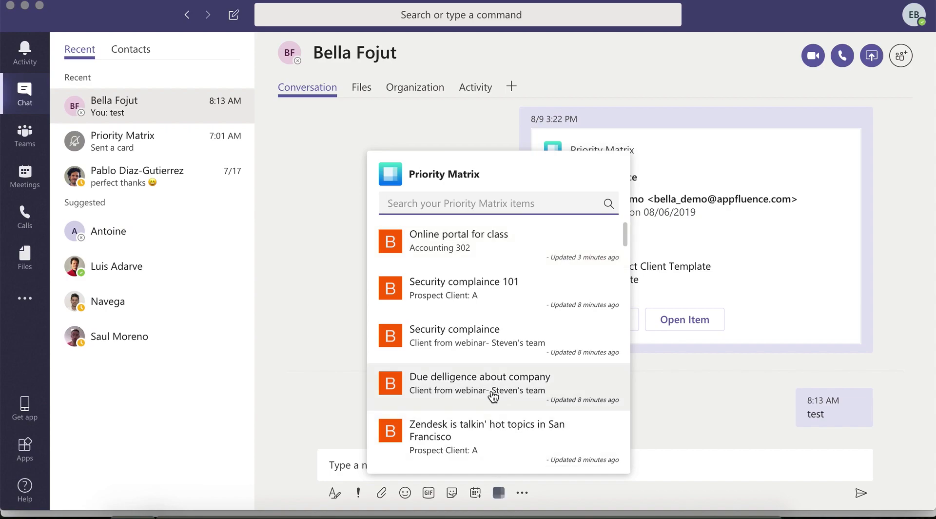
pyautogui.click(499, 265)
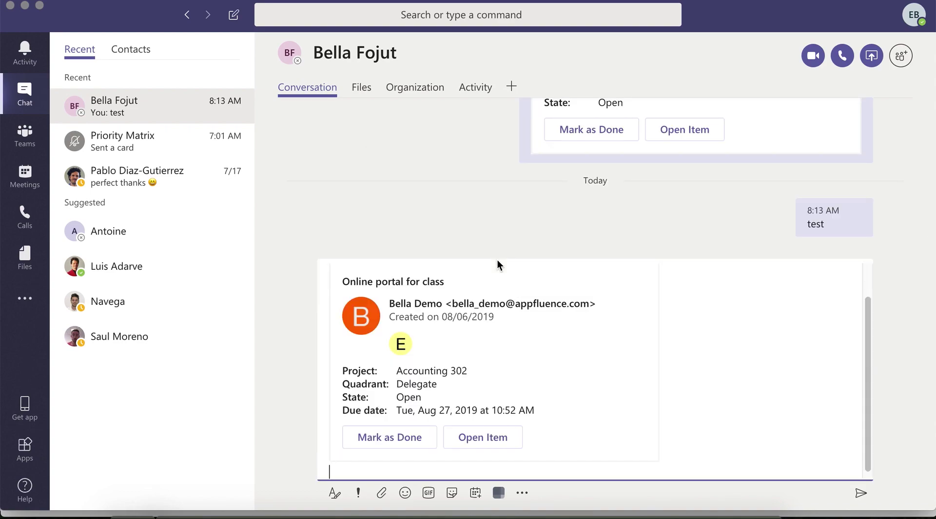
pyautogui.press('Return')
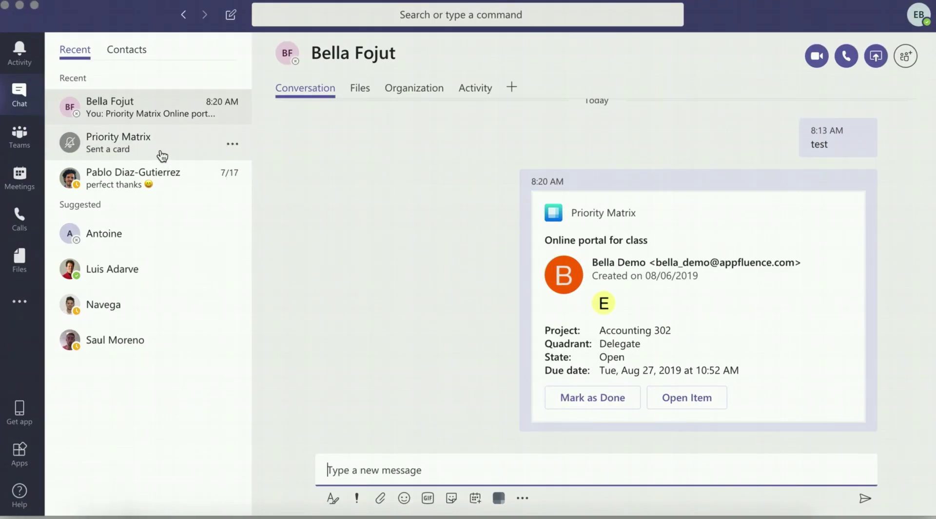
# Open the Priority Matrix bot chat and list all projects, including Accounting 302 and Social Studies 302
pyautogui.click(162, 156)
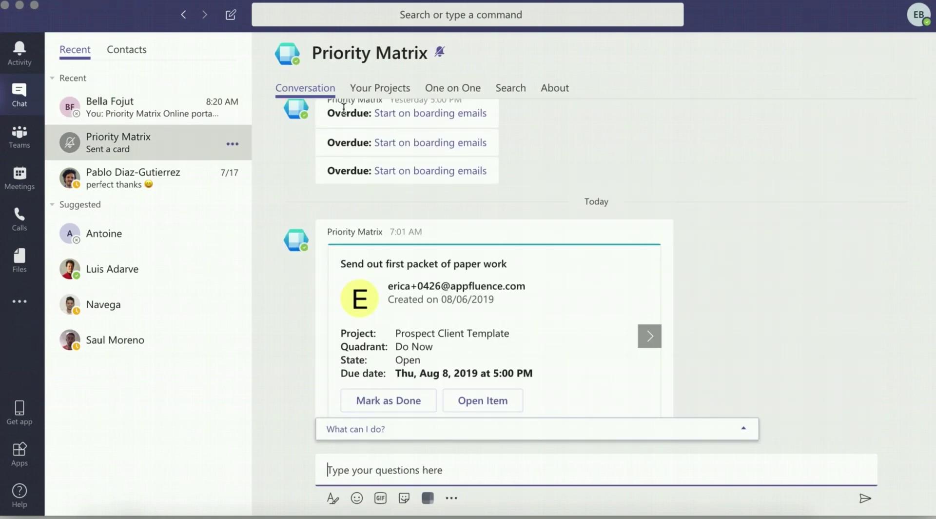
pyautogui.click(390, 86)
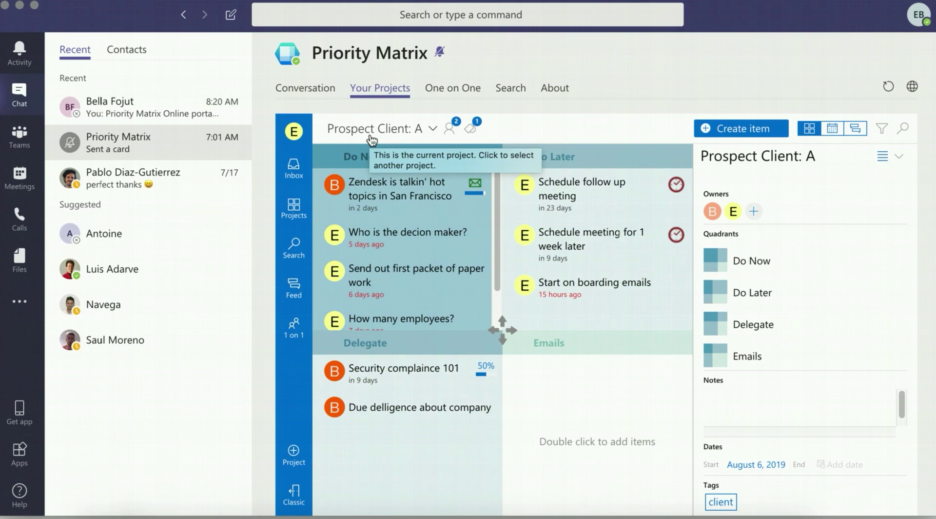
pyautogui.click(290, 219)
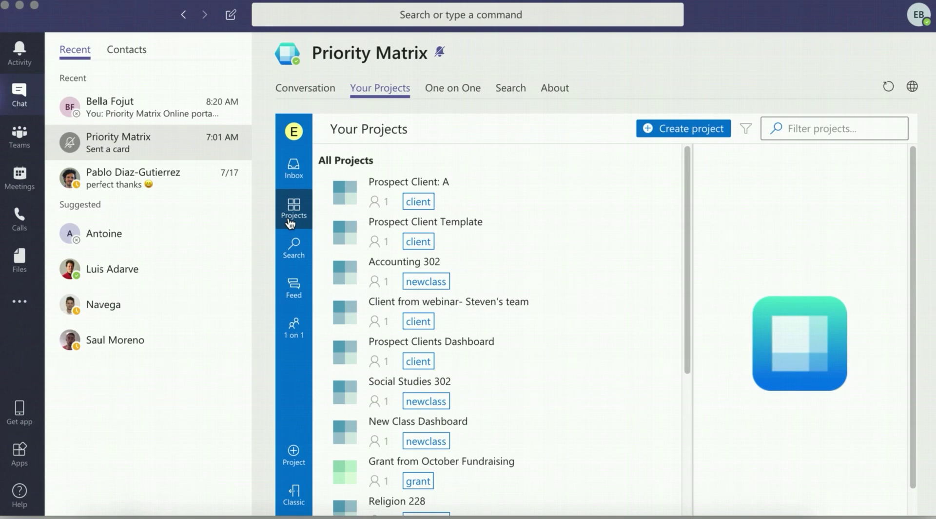
# Ask the Priority Matrix bot 'What to do today?' from its suggested commands
pyautogui.click(304, 92)
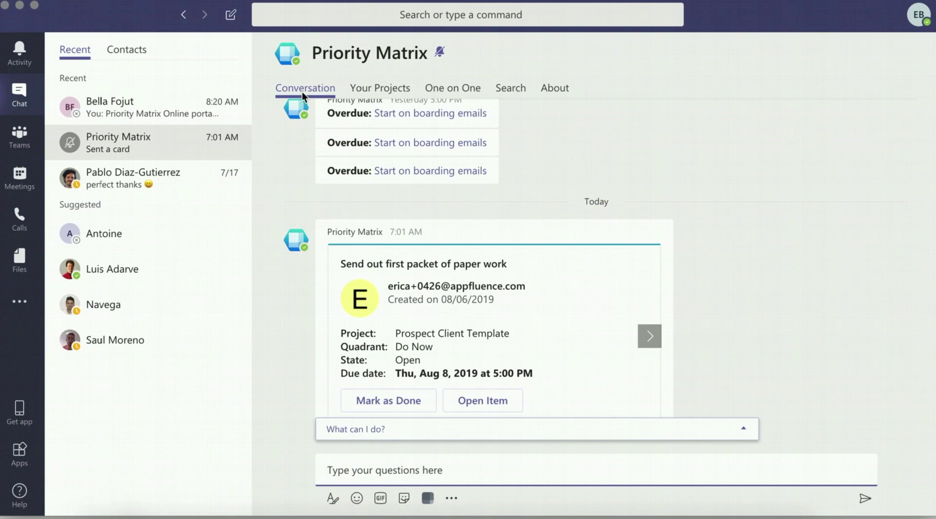
pyautogui.click(383, 432)
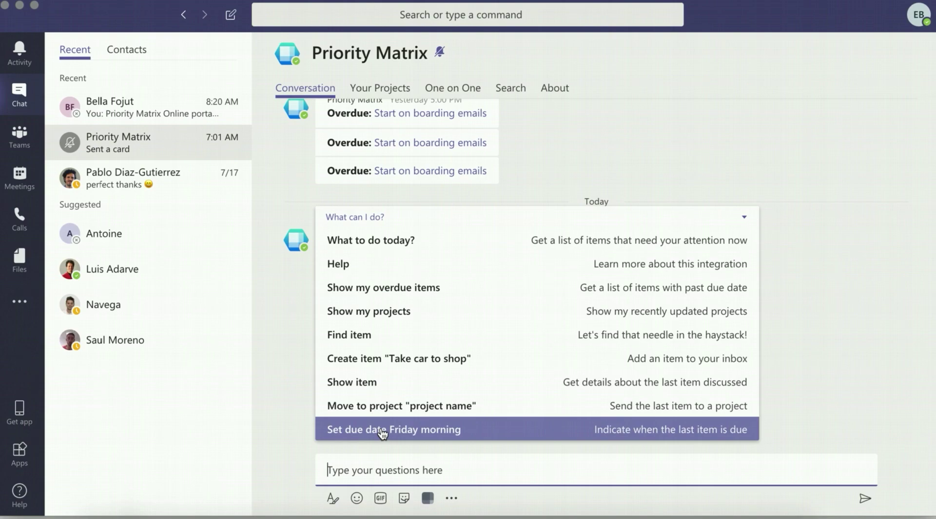
pyautogui.click(423, 246)
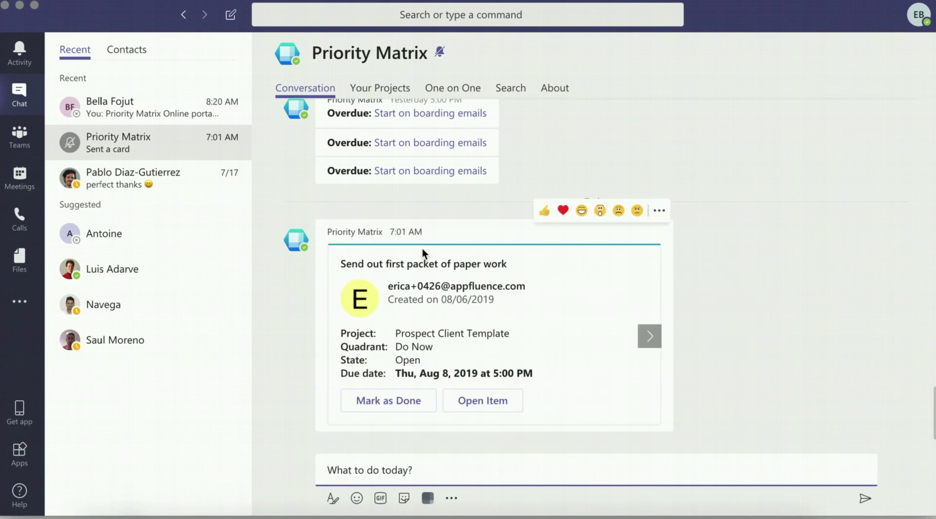
pyautogui.press('Return')
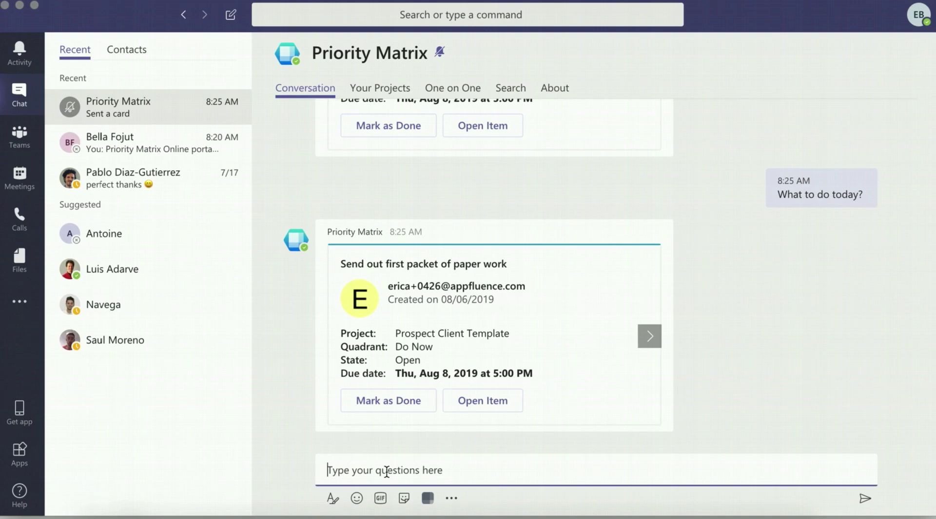
pyautogui.click(483, 262)
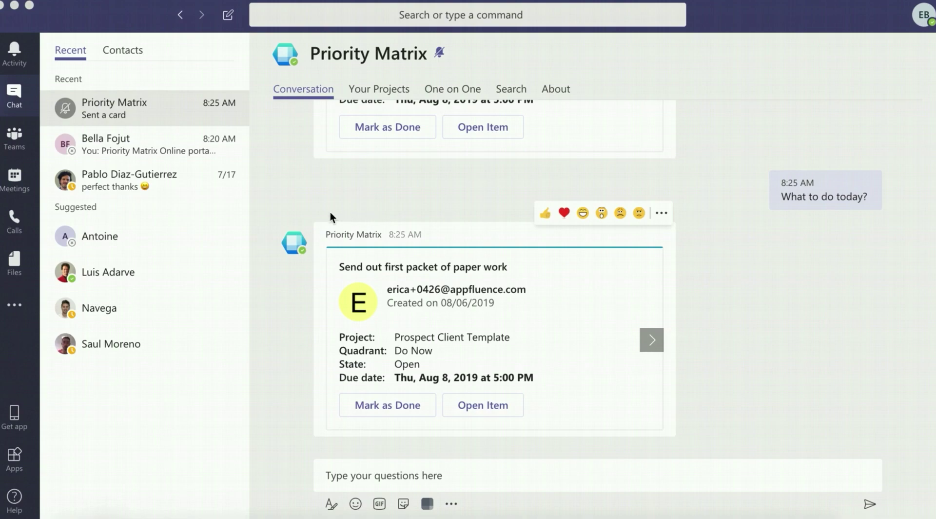
# Leave the Priority Matrix chat for the Teams Apps catalogue
pyautogui.click(352, 476)
pyautogui.click(15, 459)
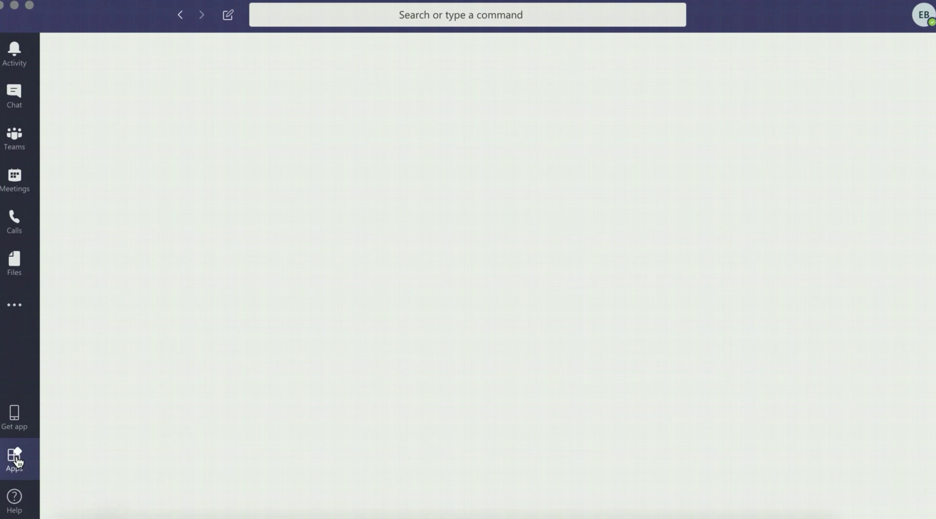